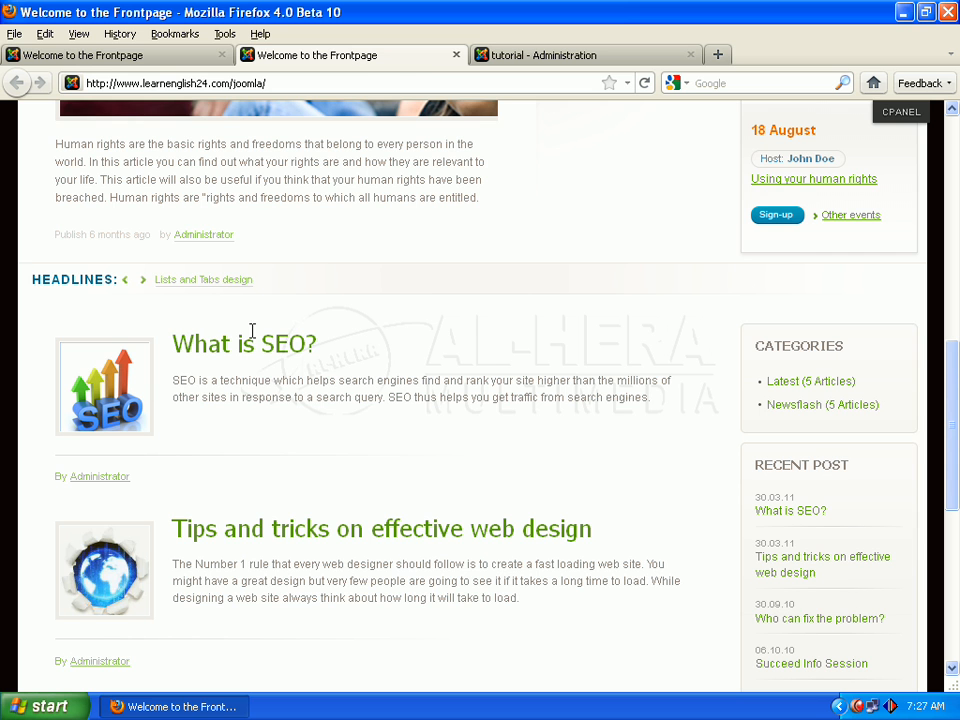
Open the full "What is SEO?" article from the reference site's front page and examine the text that follows its introduction
click(113, 60)
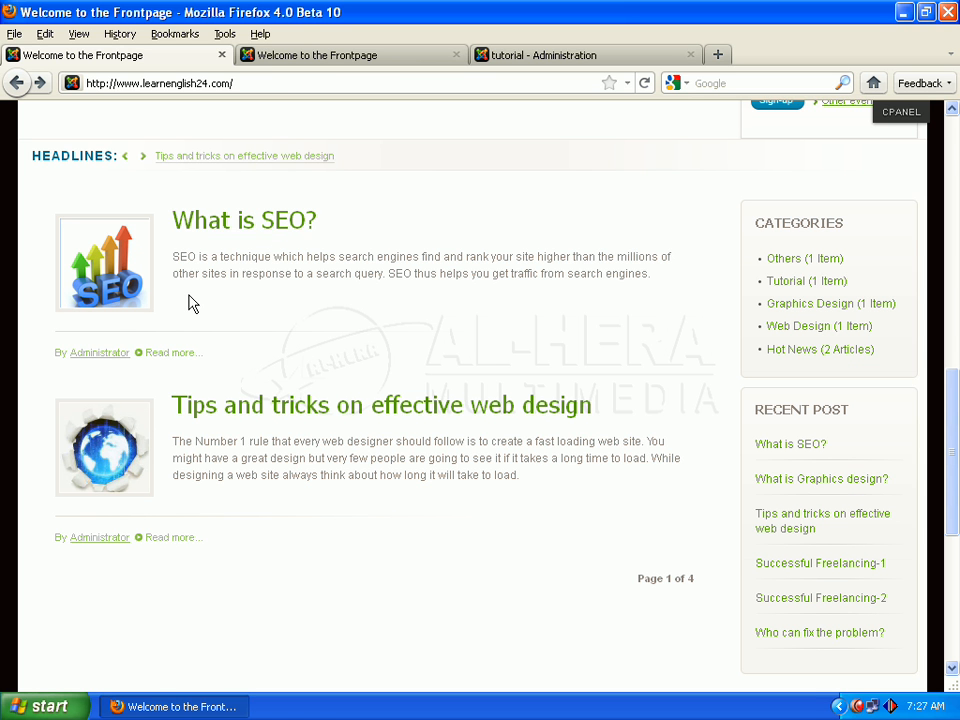
click(171, 353)
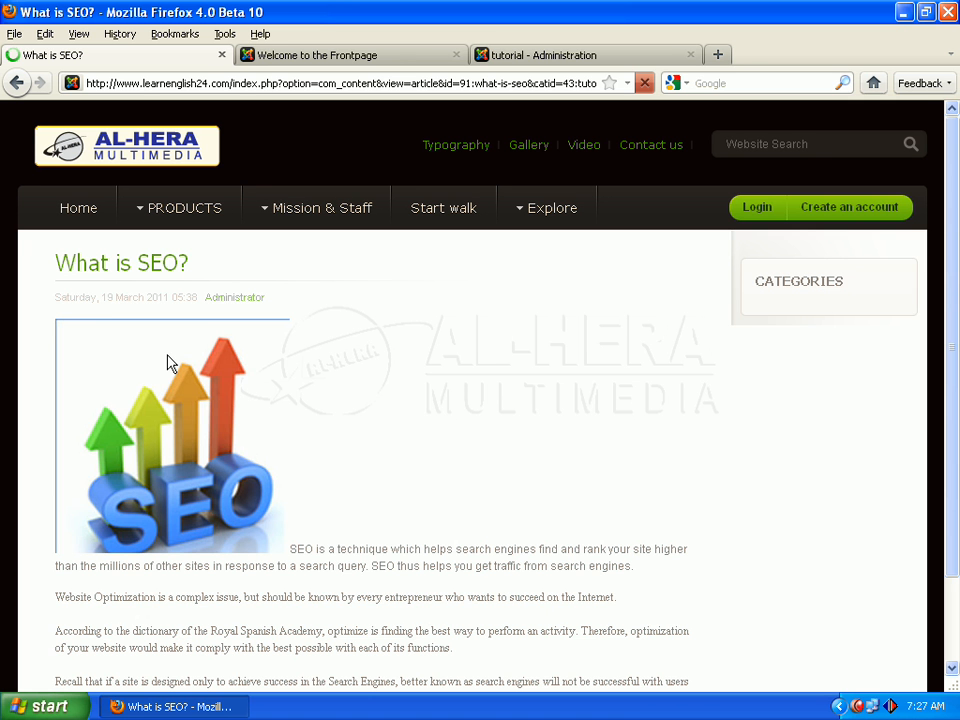
scroll(318, 362, down, 3)
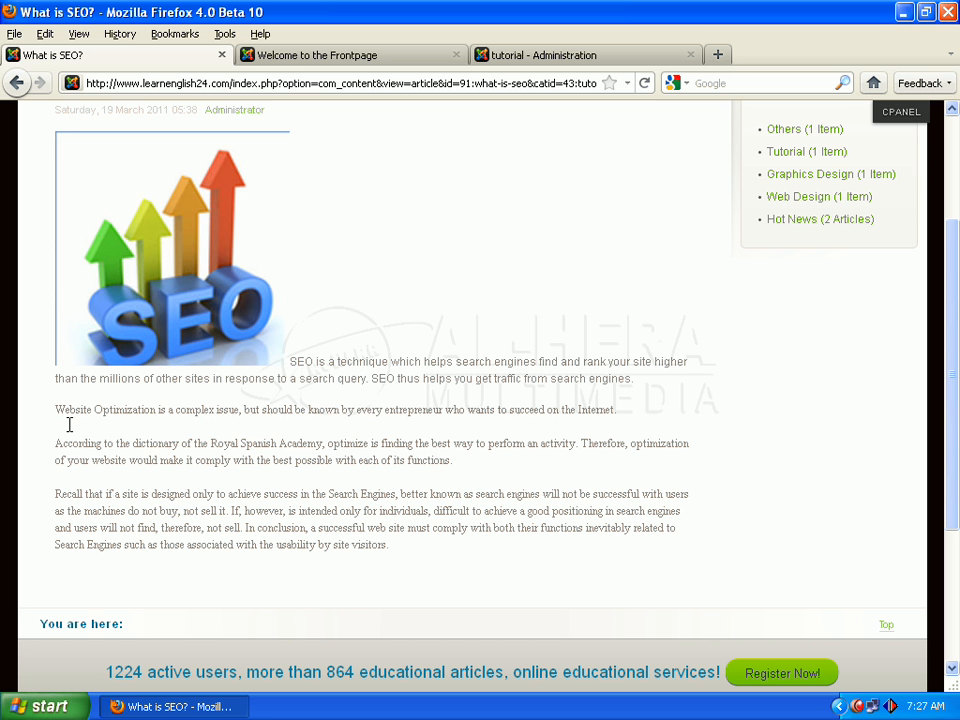
drag(57, 410, 392, 572)
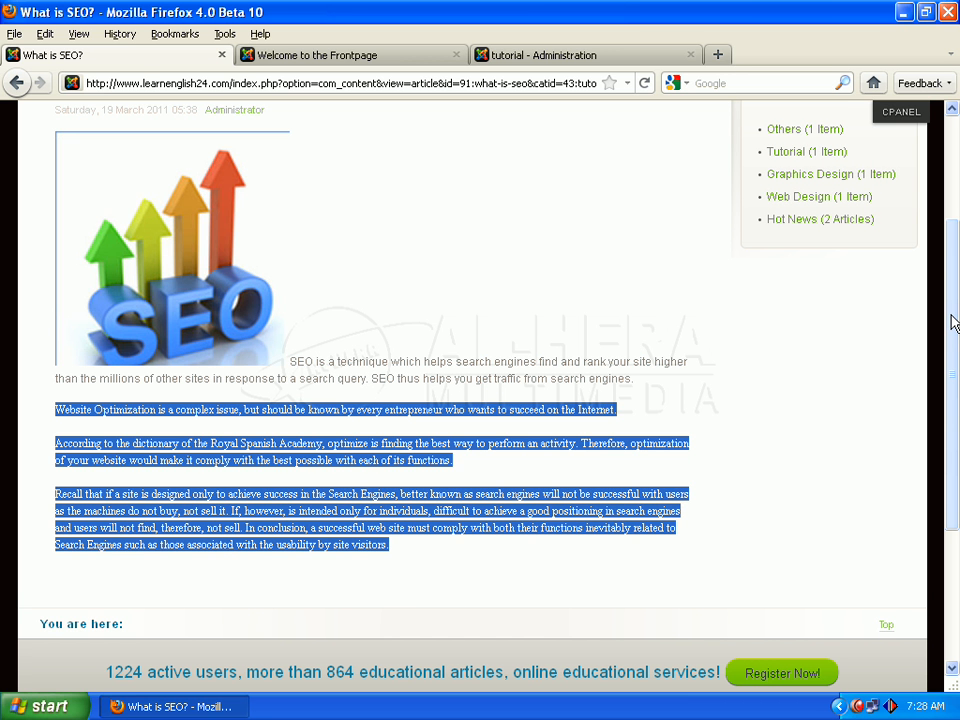
drag(954, 321, 955, 230)
scroll(440, 392, down, 5)
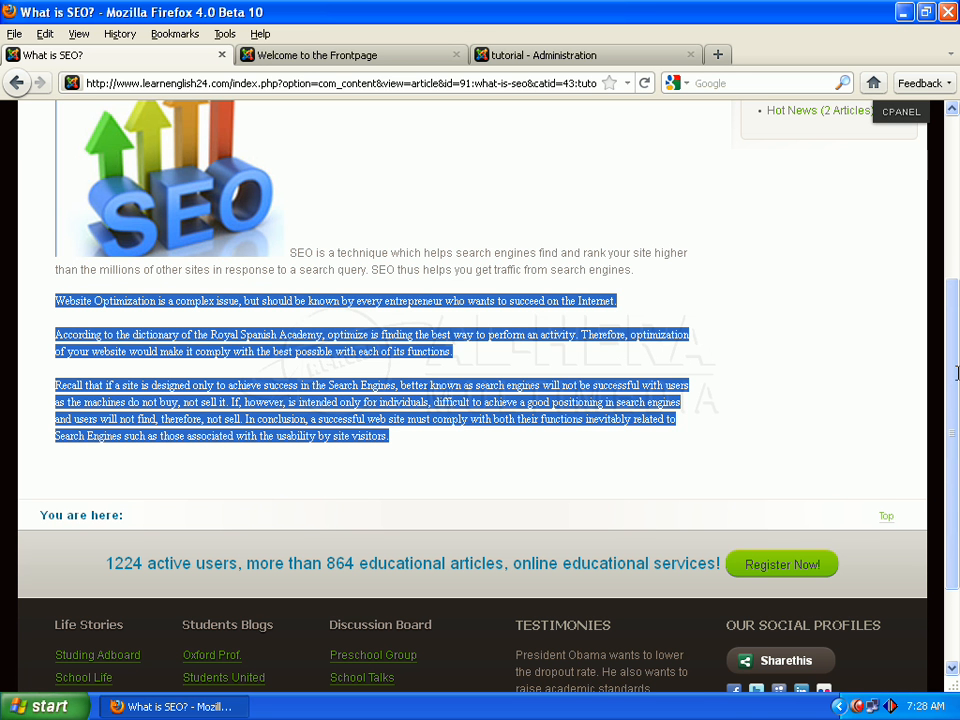
click(670, 316)
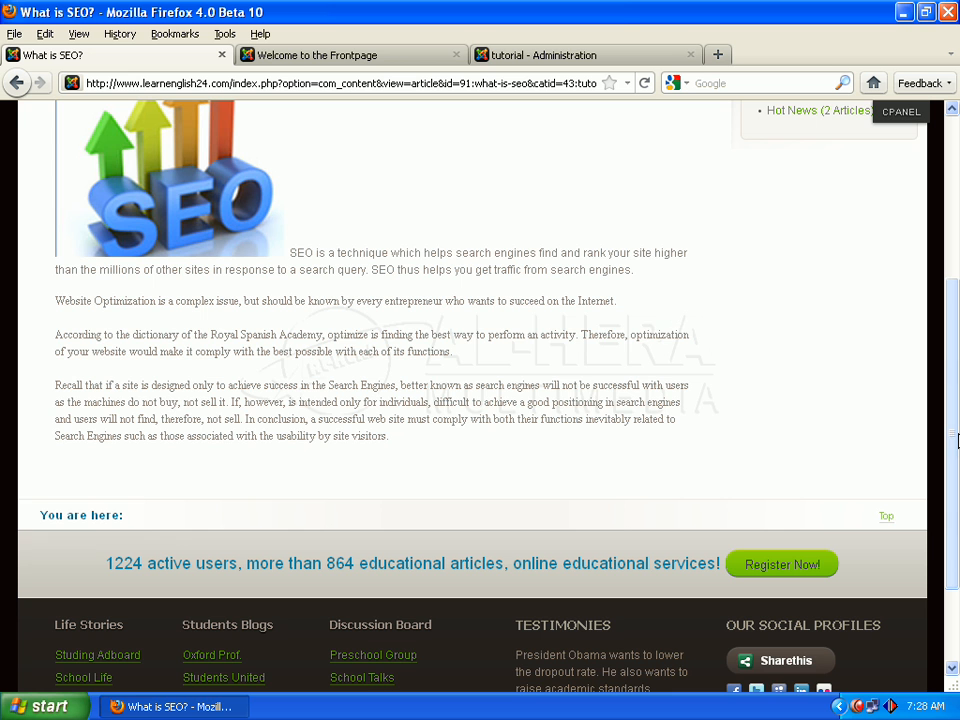
scroll(956, 440, up, 5)
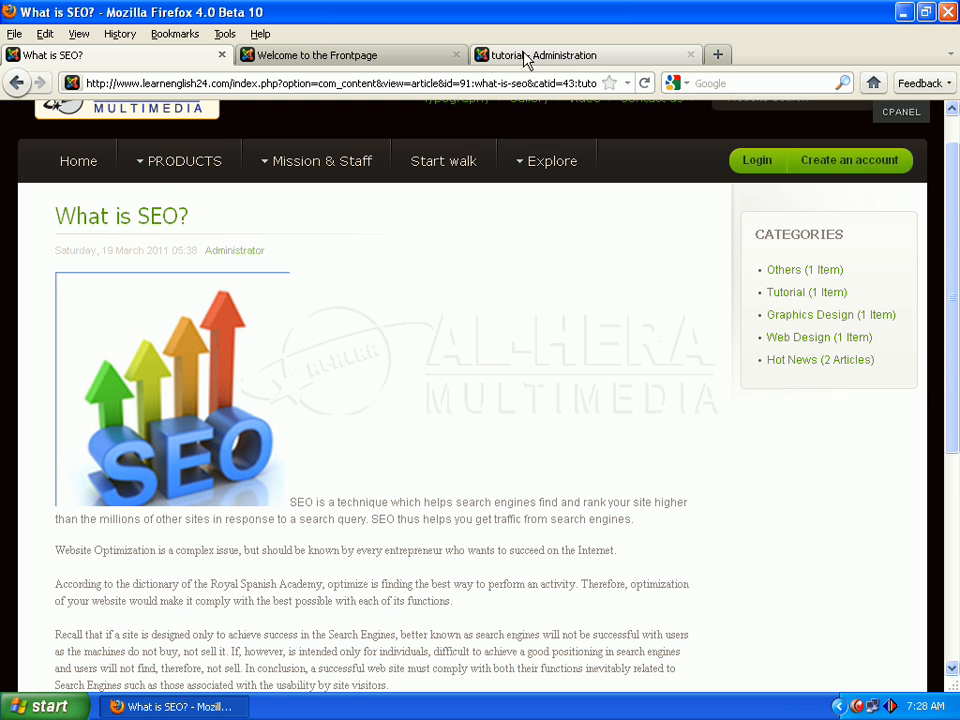
Switch to the Joomla tutorial administration site and open the Article Manager
click(482, 56)
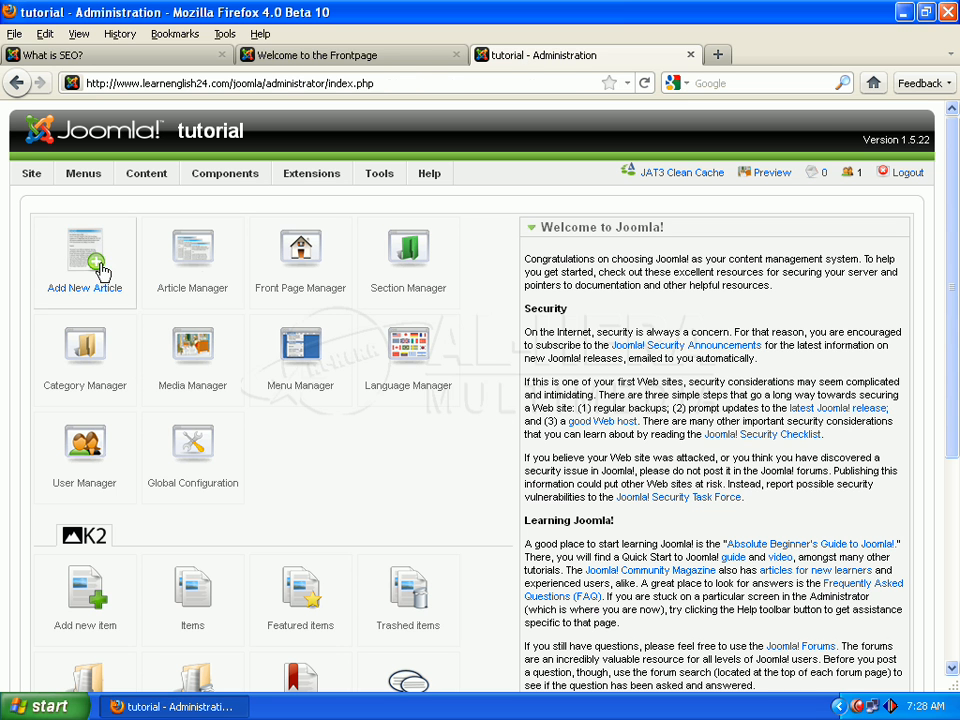
click(204, 278)
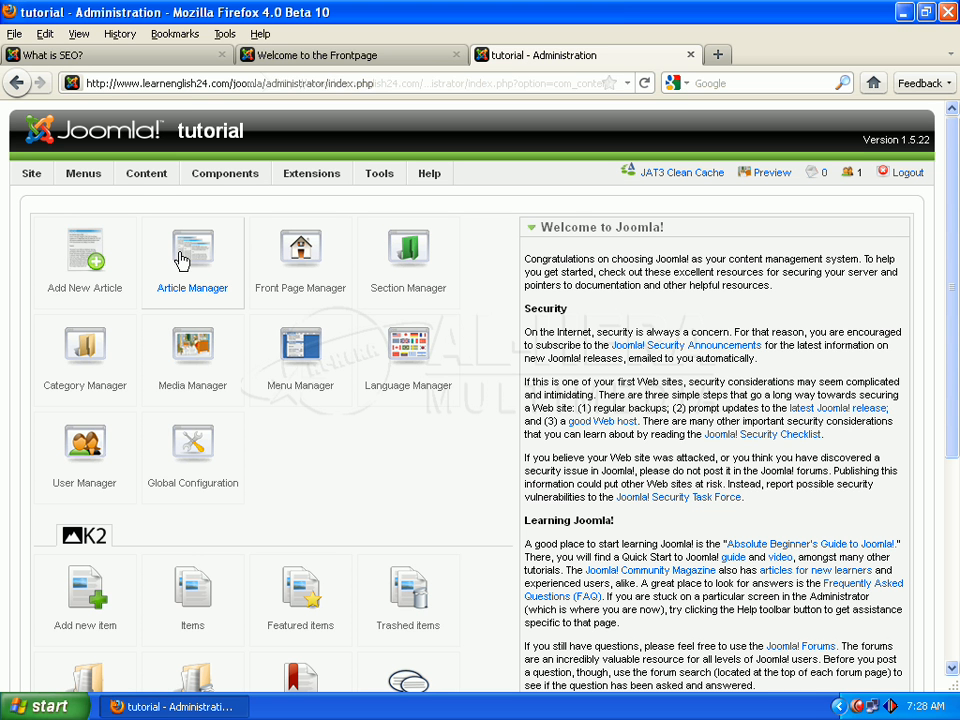
mouse_move(152, 173)
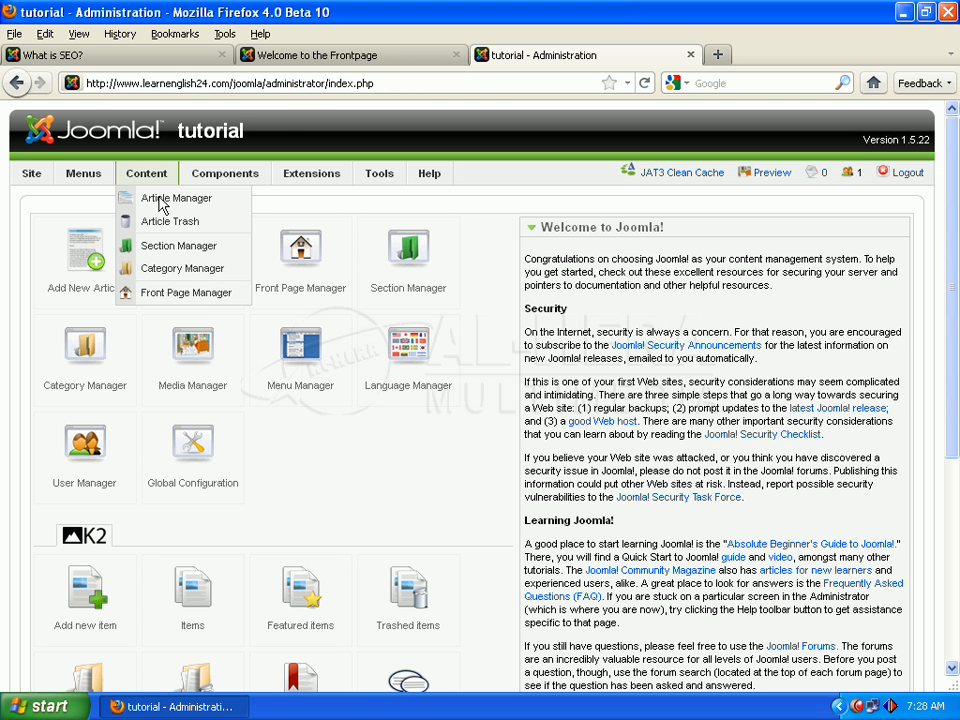
click(176, 198)
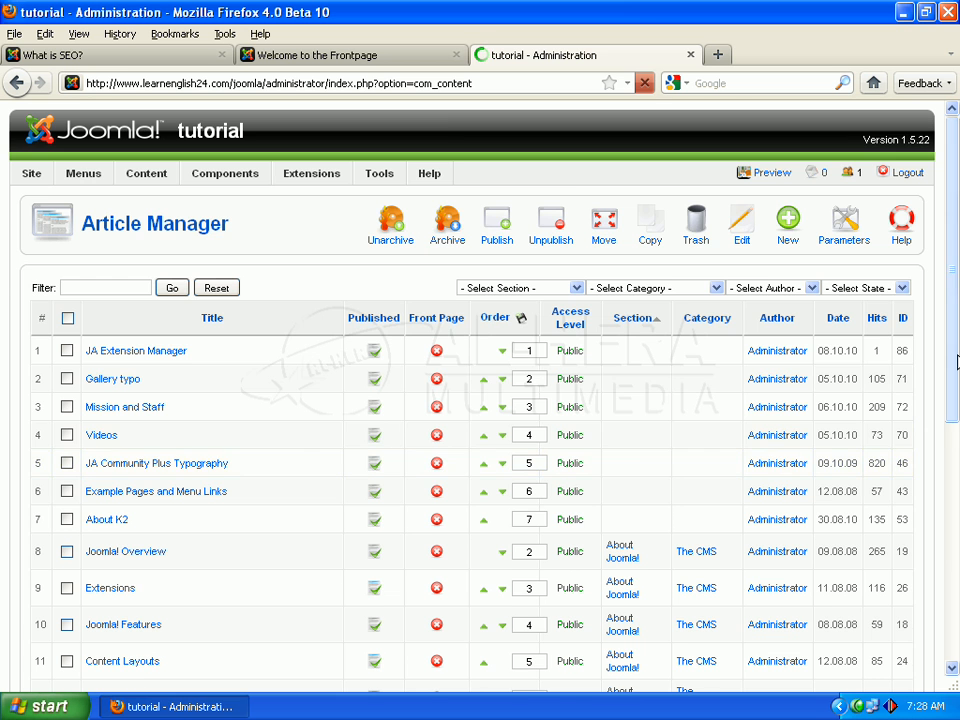
Filter the article list to the AL-HERA MULTIMEDIA section
scroll(957, 362, down, 3)
scroll(957, 362, down, 2)
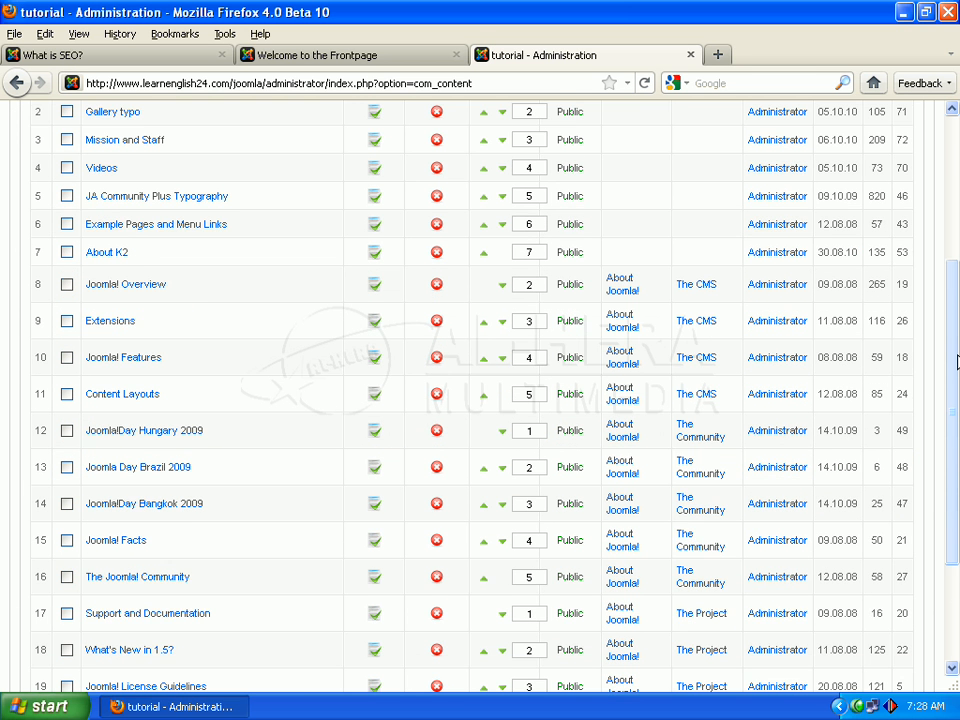
scroll(957, 362, down, 3)
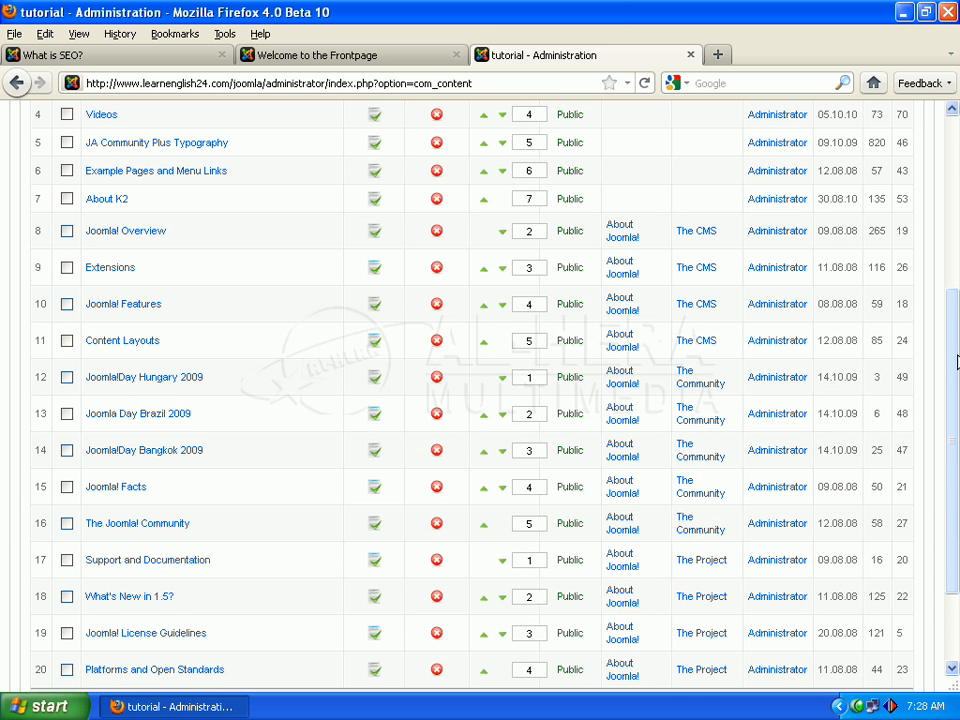
scroll(957, 362, down, 1)
scroll(957, 362, up, 8)
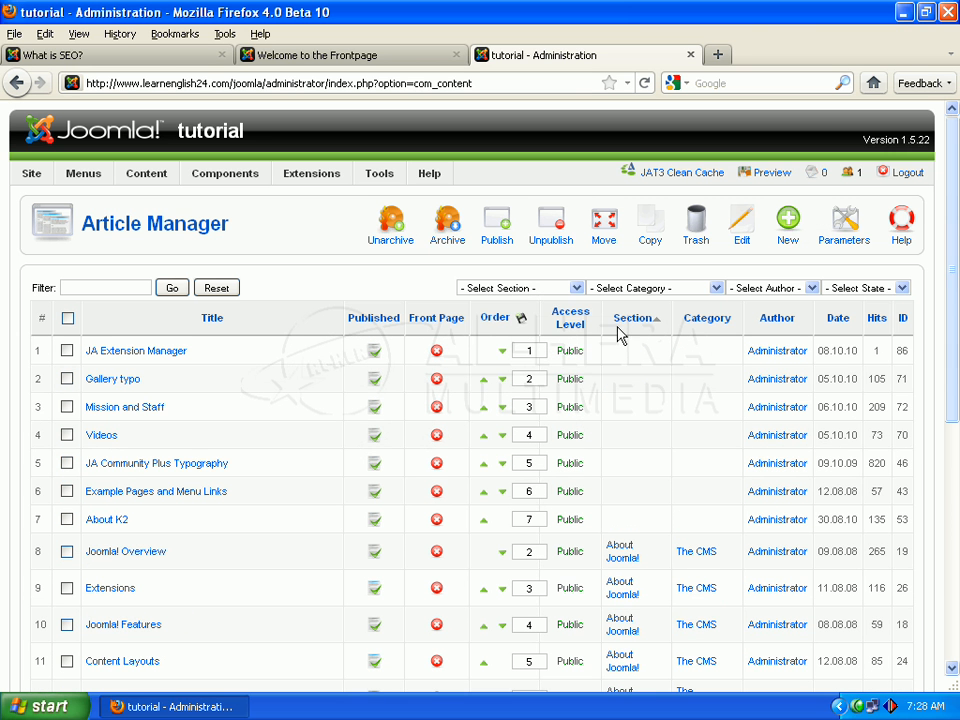
click(572, 288)
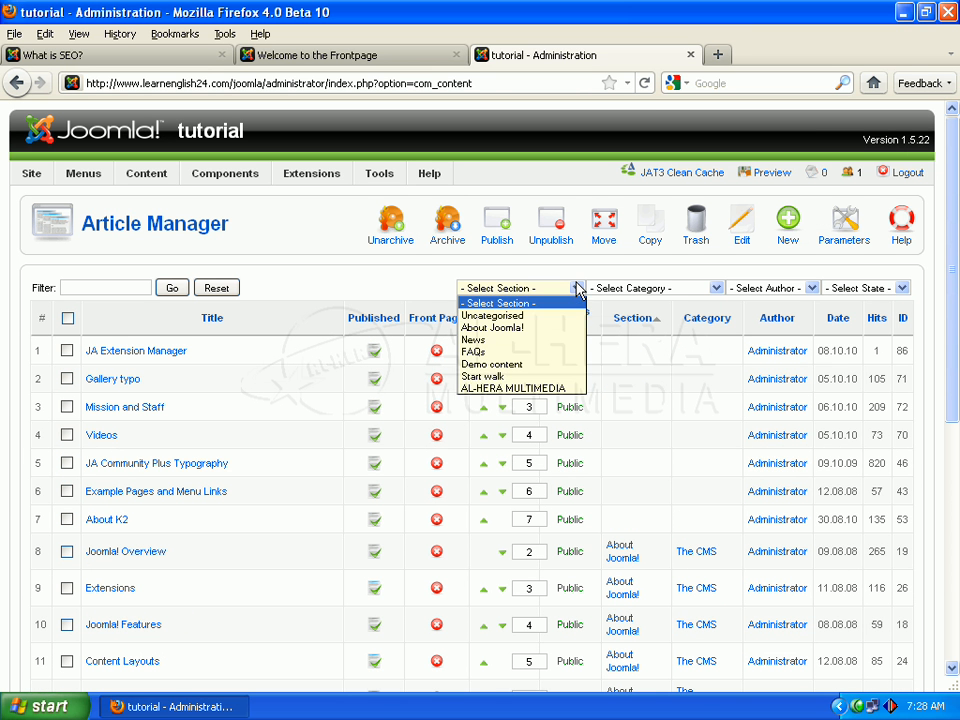
click(533, 389)
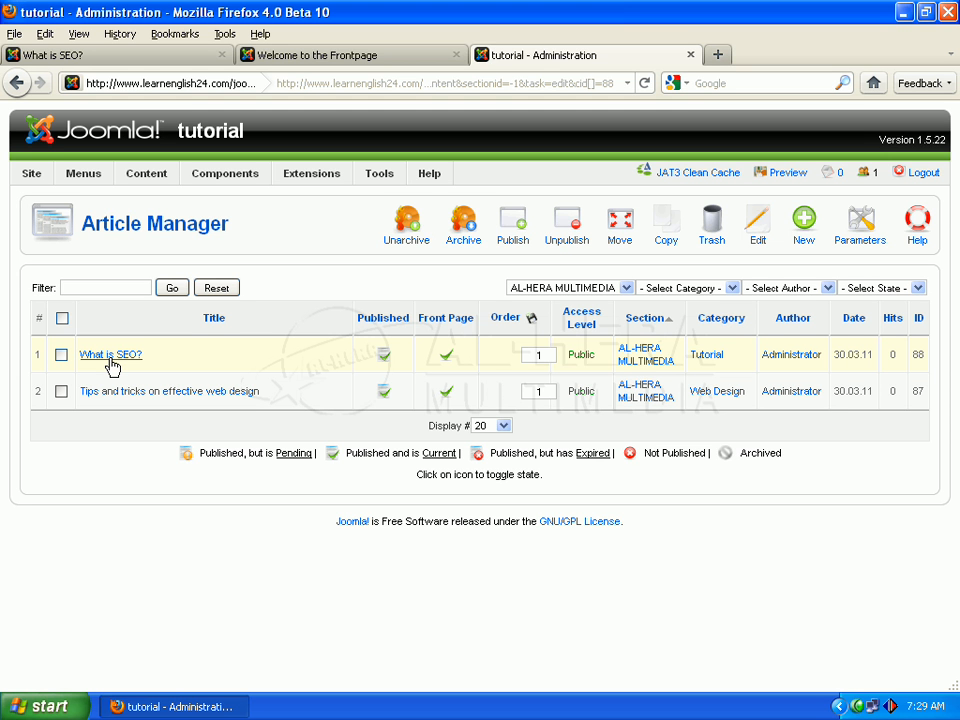
Open the "What is SEO?" article for editing and set Title Linkable to Yes in its advanced parameters
click(111, 362)
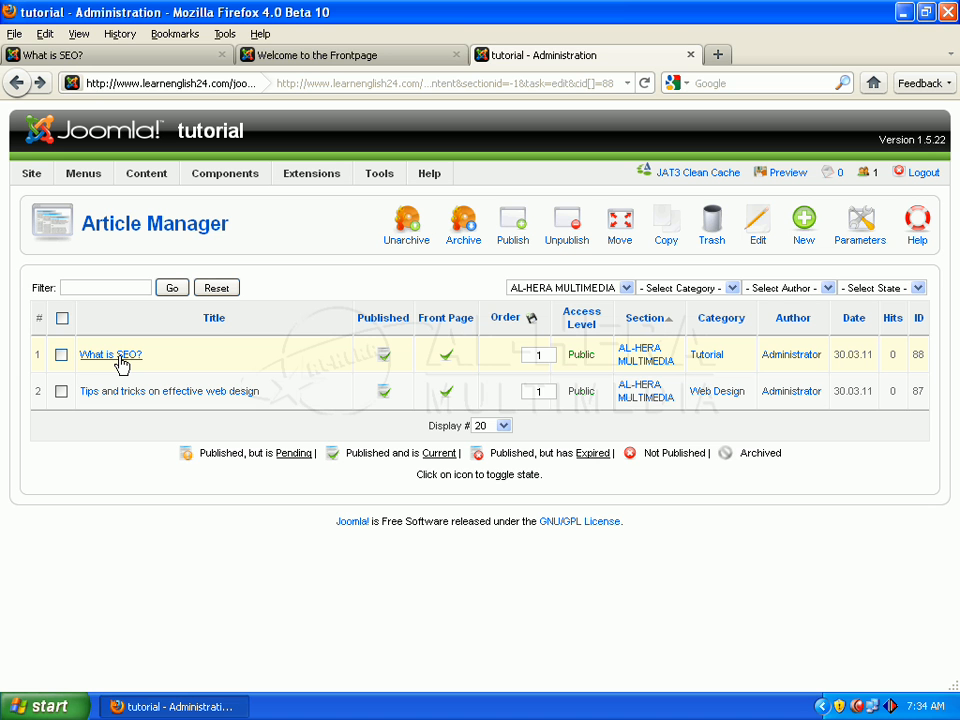
click(120, 363)
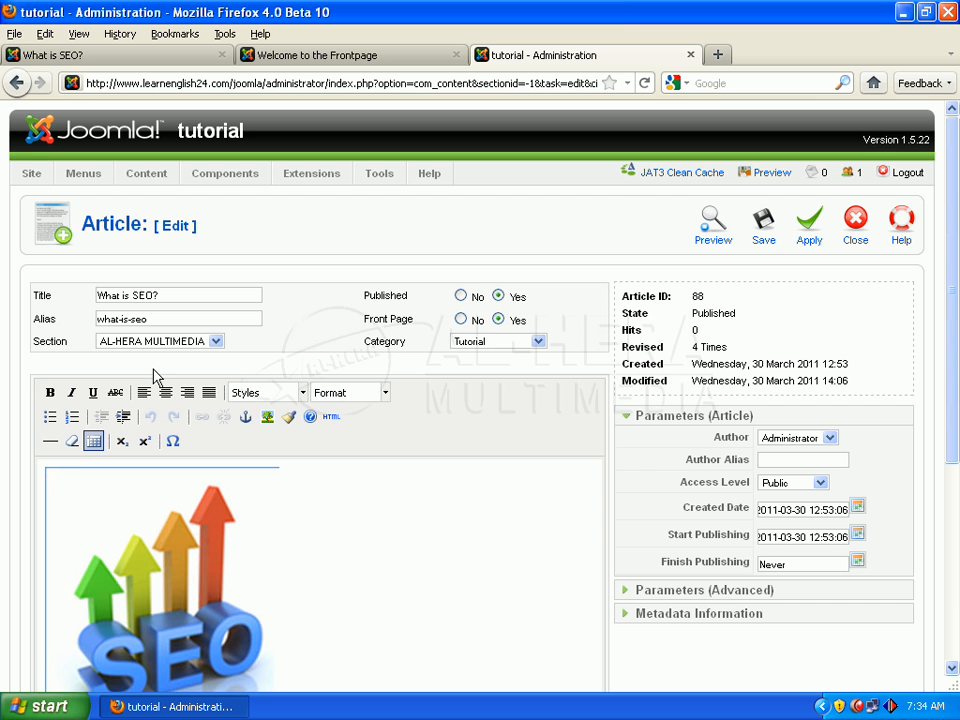
drag(957, 254, 954, 295)
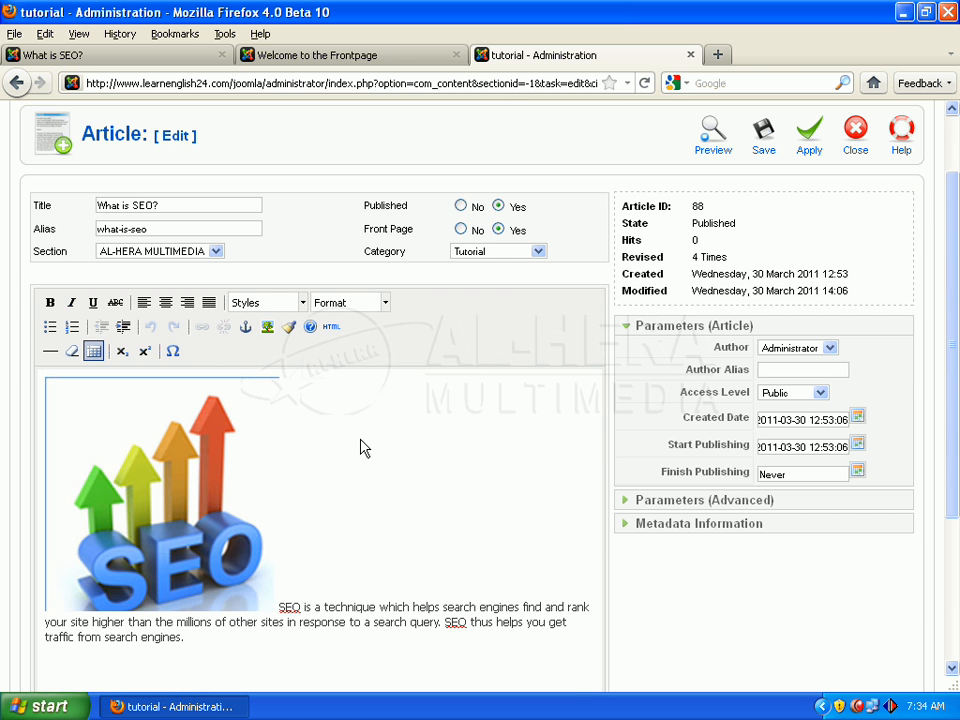
click(624, 501)
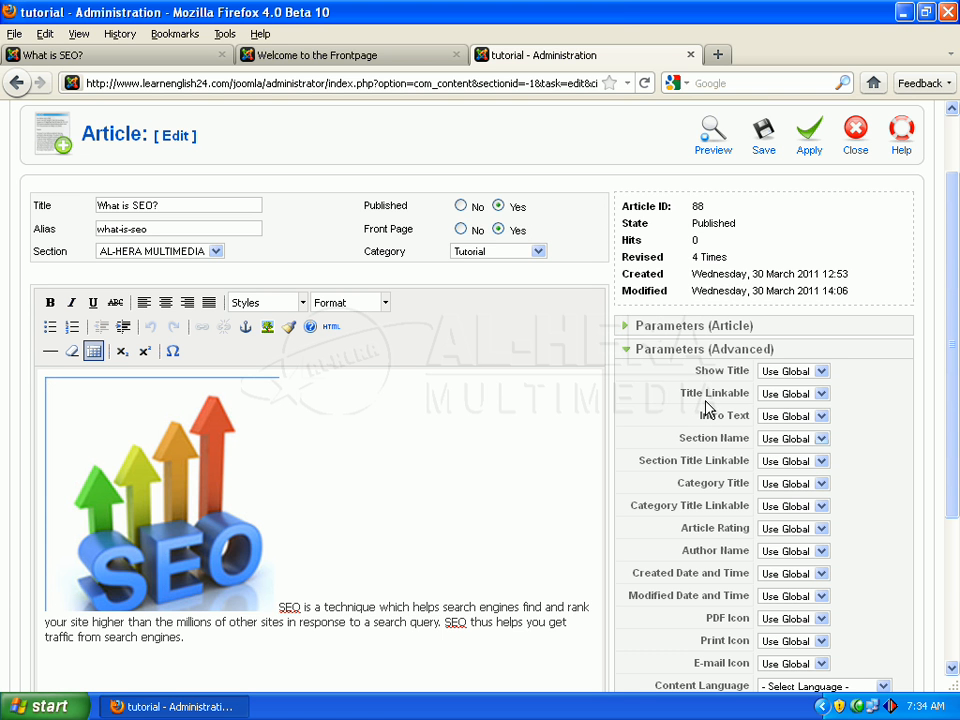
click(822, 400)
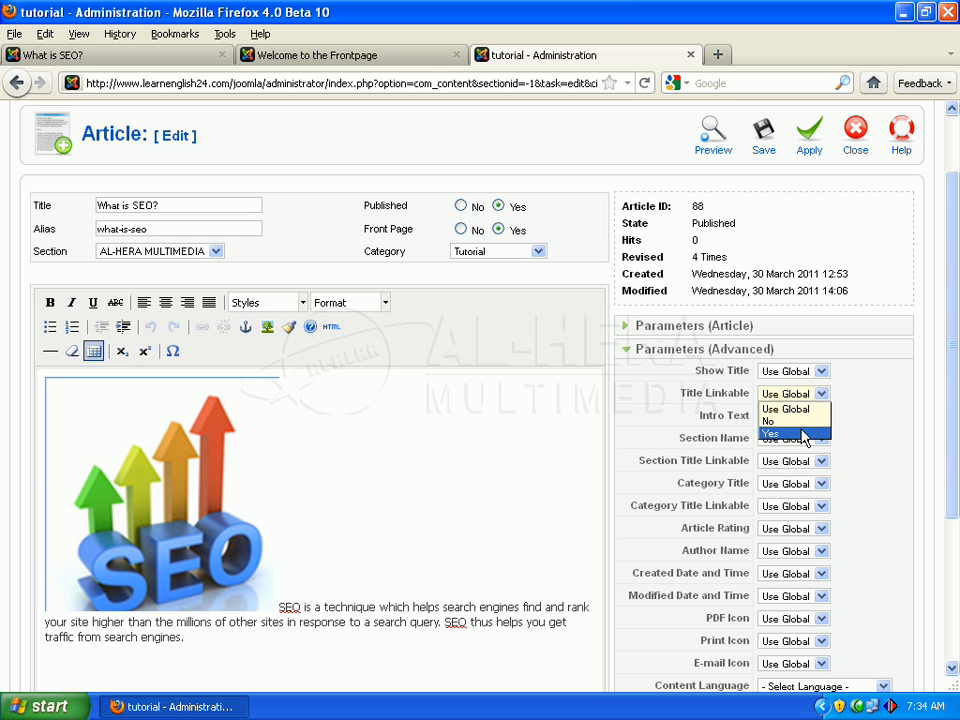
click(804, 434)
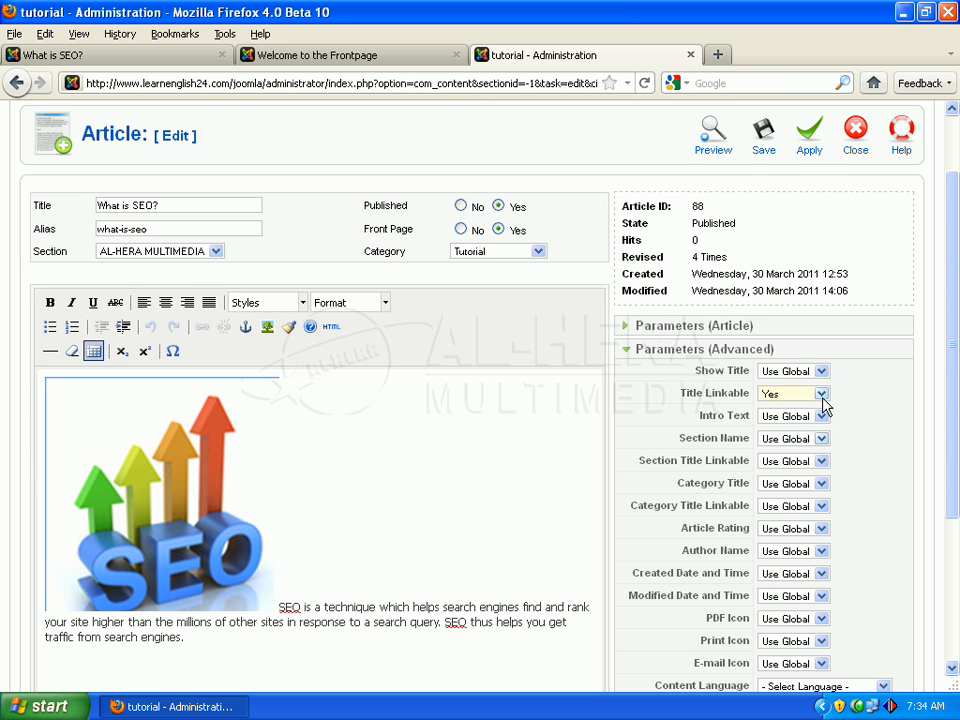
Insert a Read more break after the article's introductory paragraph ending in "traffic from search engines."
drag(957, 349, 957, 389)
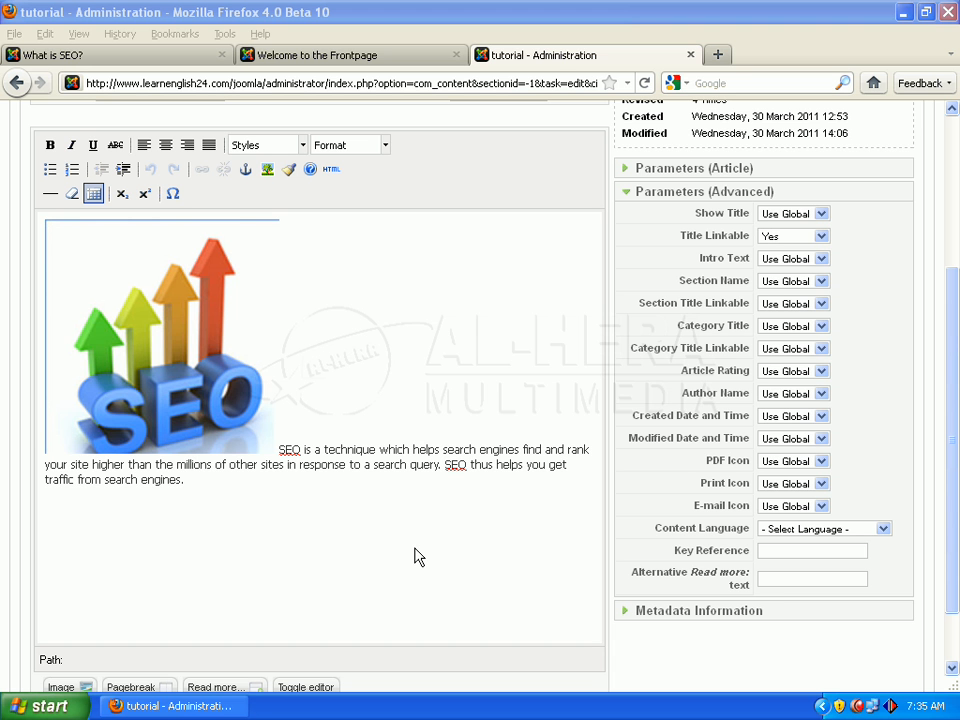
click(184, 481)
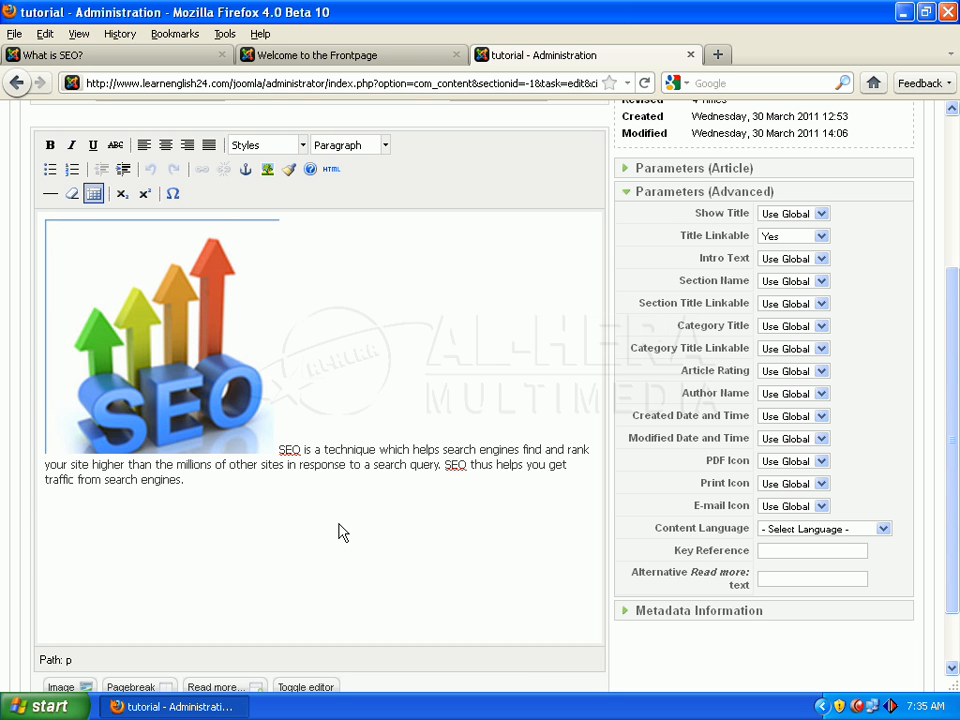
scroll(335, 536, down, 2)
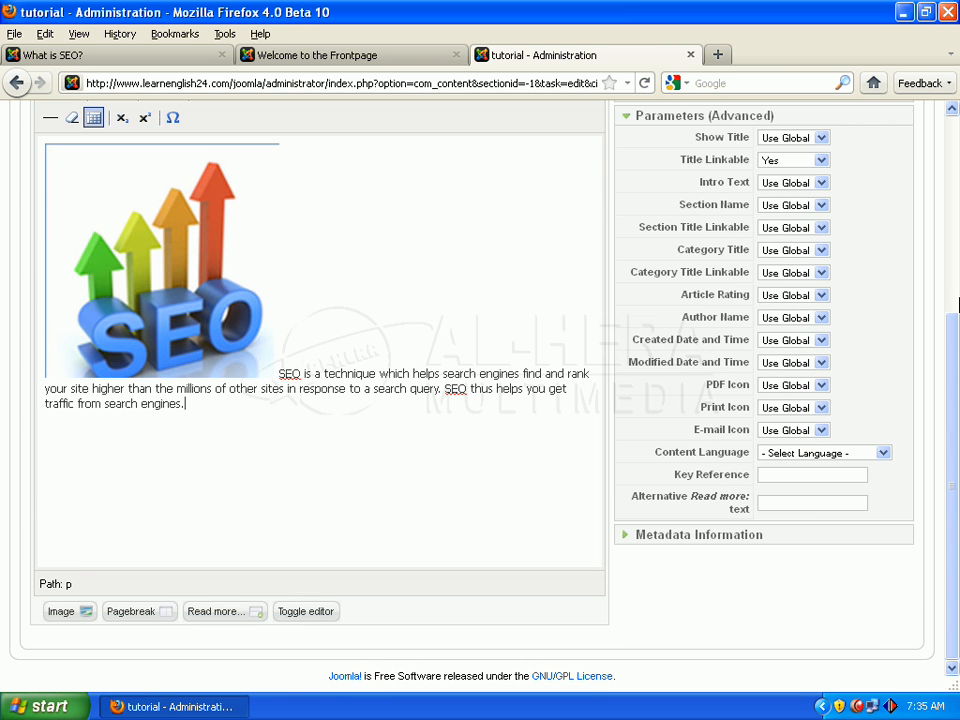
click(209, 620)
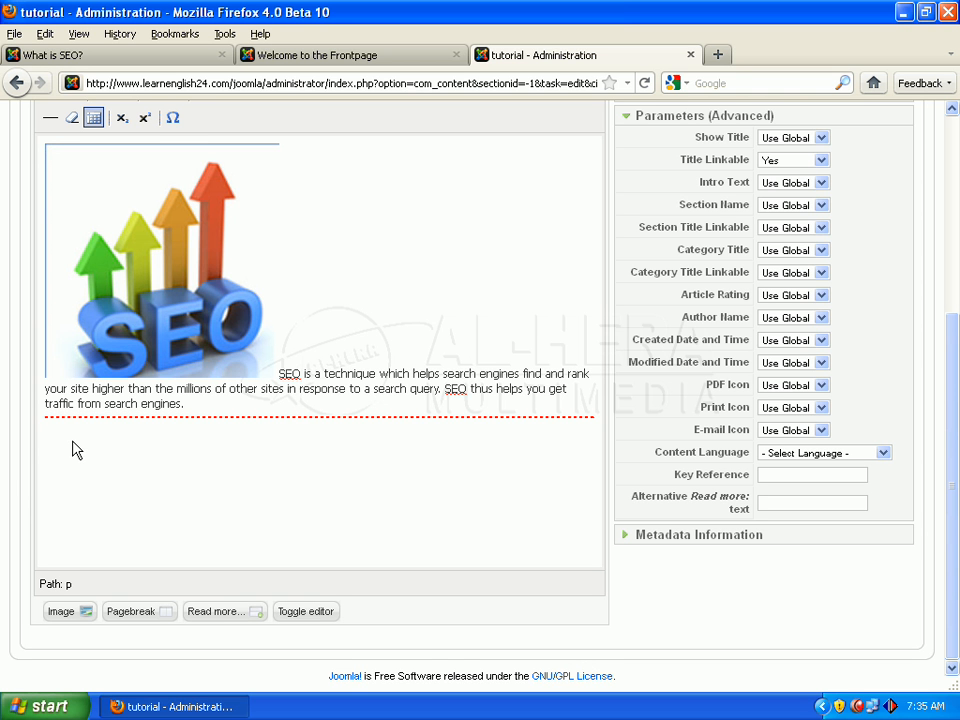
Open the desktop text file "what is seo" in Notepad and copy everything from "Website Optimization" through "site visitors."
click(903, 12)
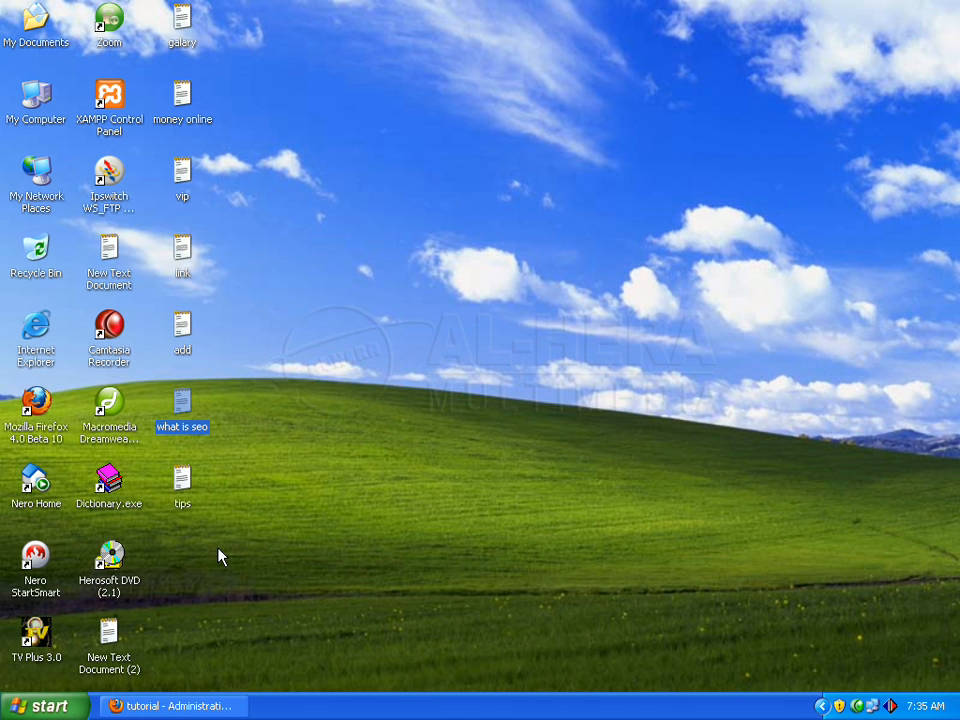
double_click(185, 425)
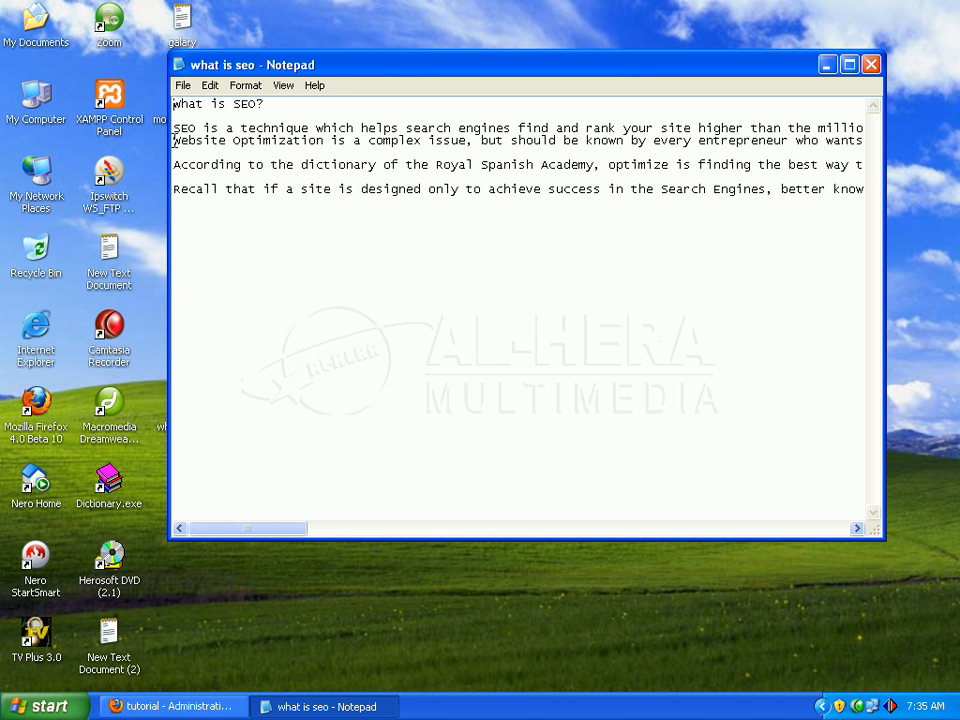
drag(173, 140, 918, 215)
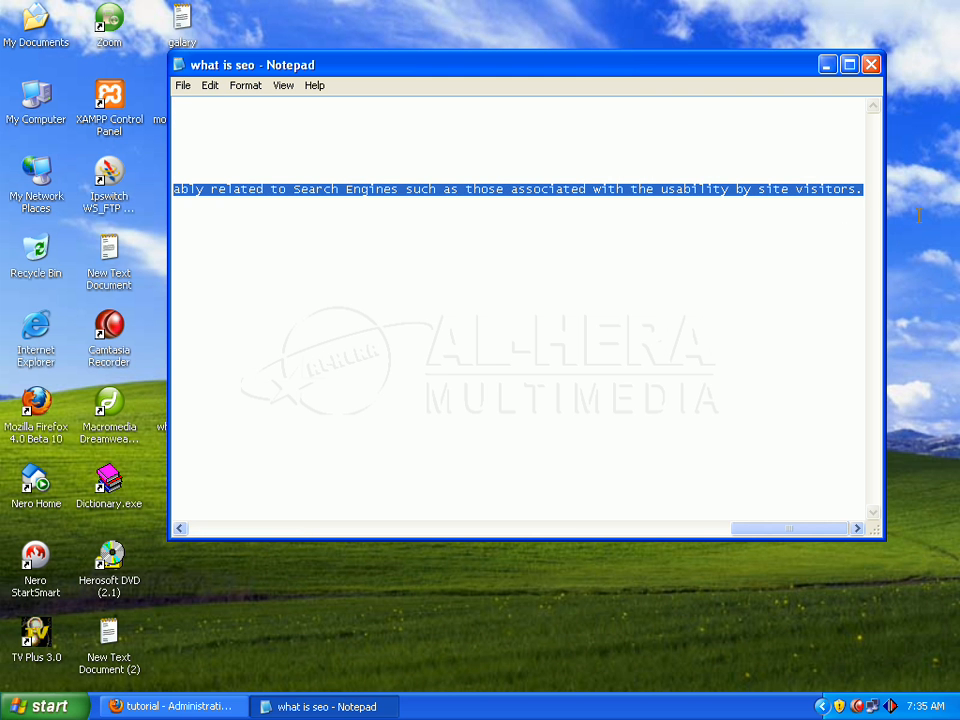
right_click(702, 188)
click(752, 244)
Switch back to Firefox, paste the copied paragraphs below the Read more break and save the article
click(171, 706)
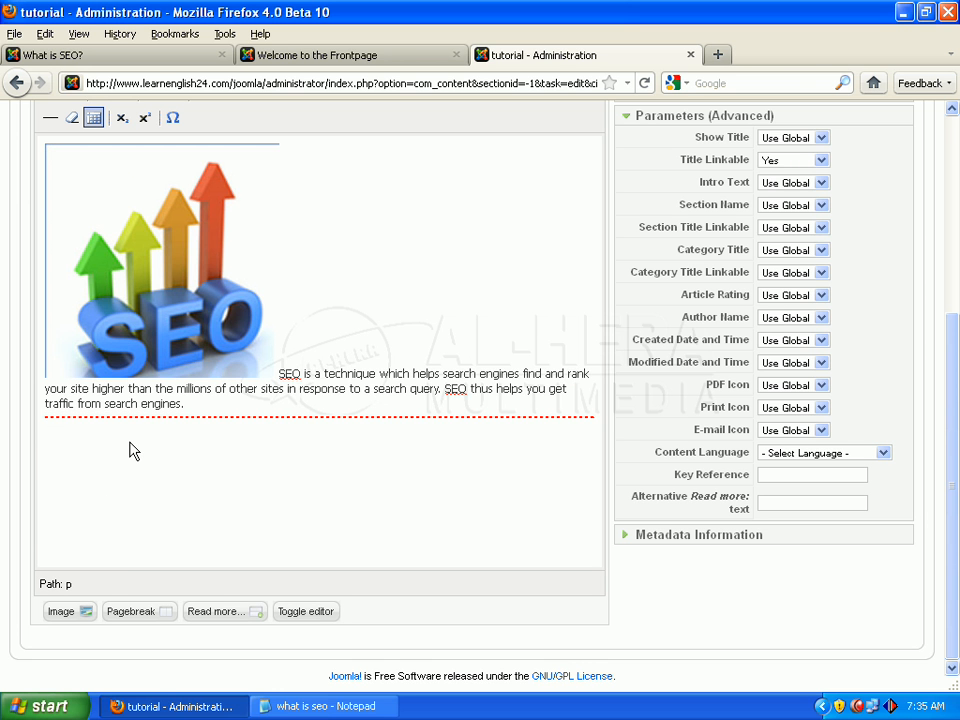
key(ctrl+v)
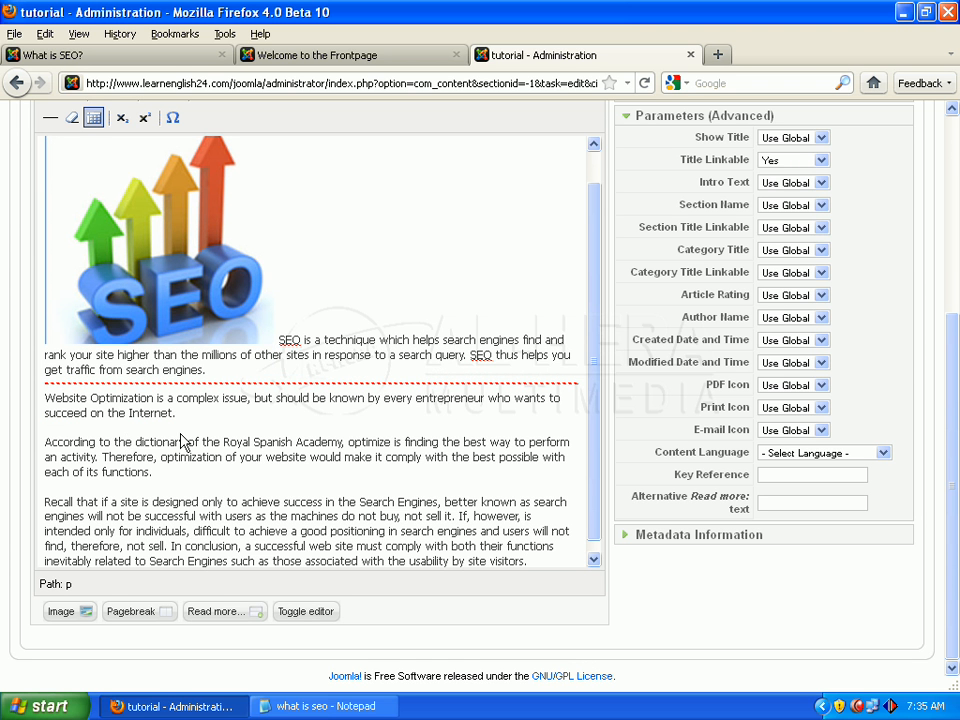
scroll(585, 427, down, 1)
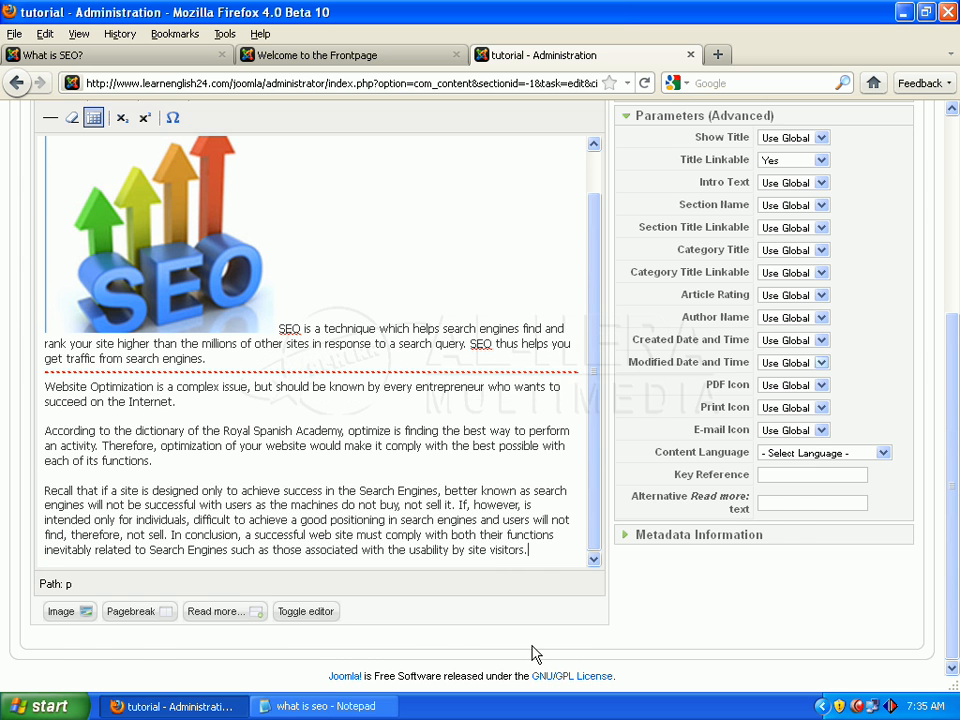
scroll(860, 441, up, 6)
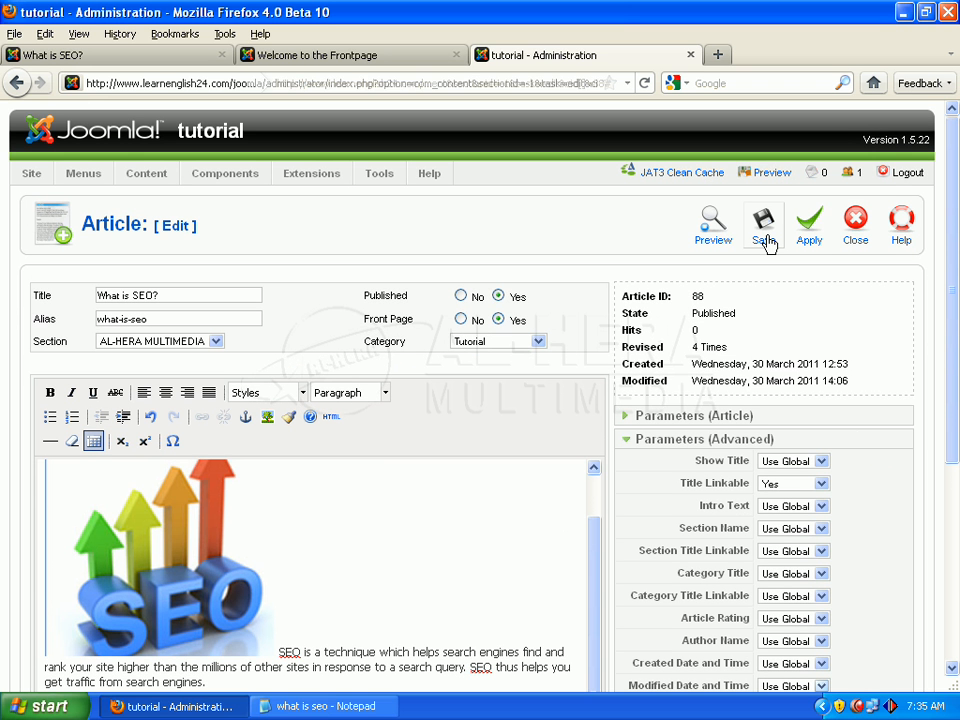
click(764, 238)
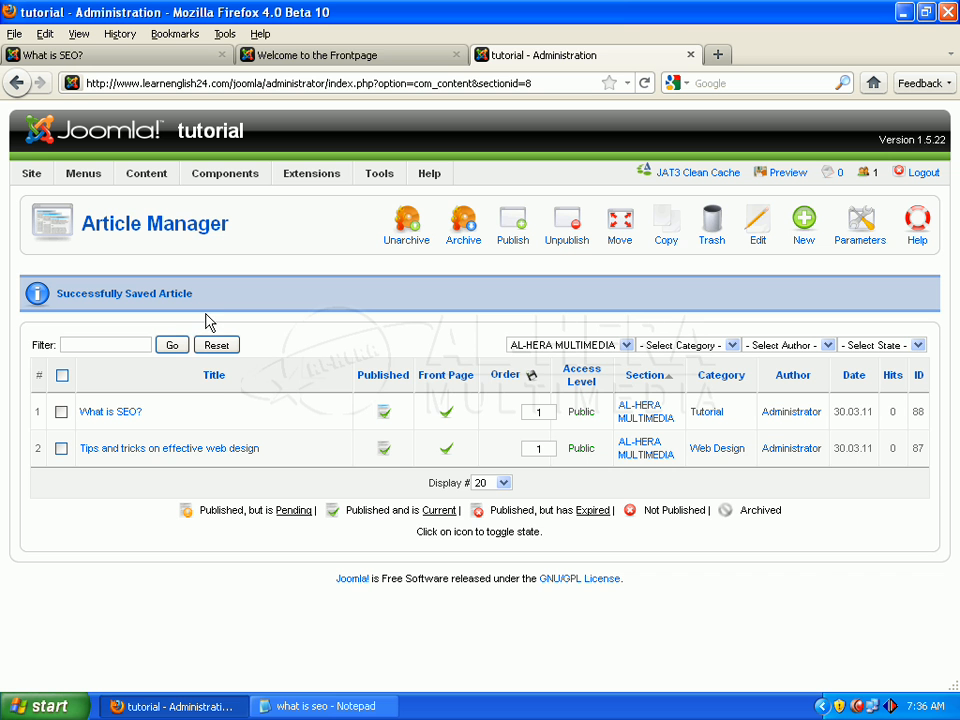
Reload the site's front page and check the title link and Read more link of the "What is SEO?" article
click(336, 58)
scroll(726, 170, up, 10)
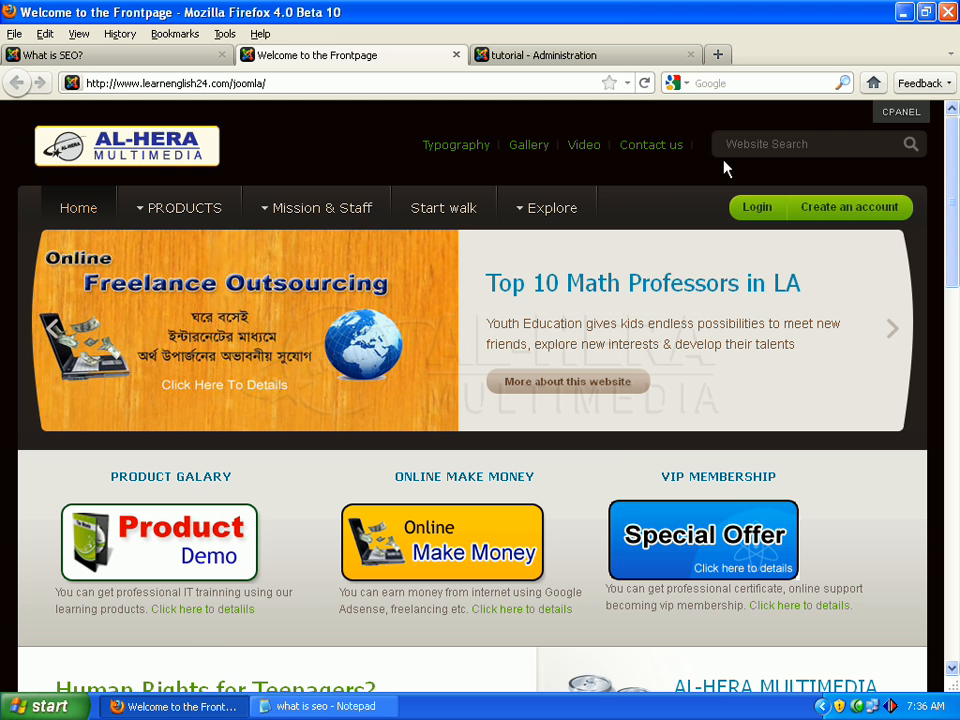
click(645, 82)
scroll(955, 225, down, 4)
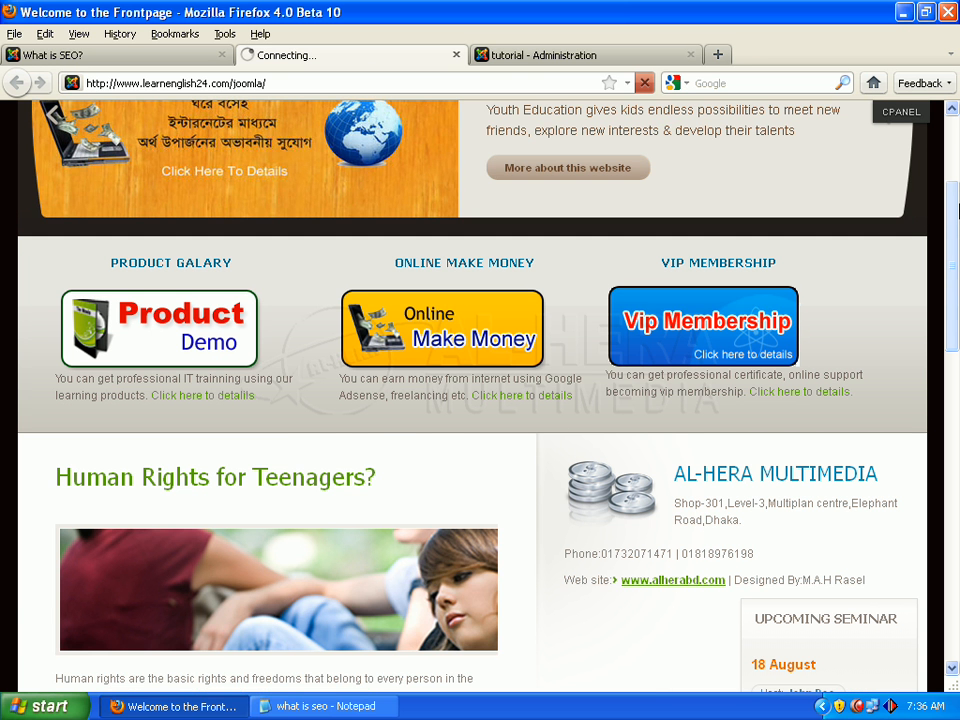
scroll(955, 210, down, 2)
scroll(955, 210, down, 2)
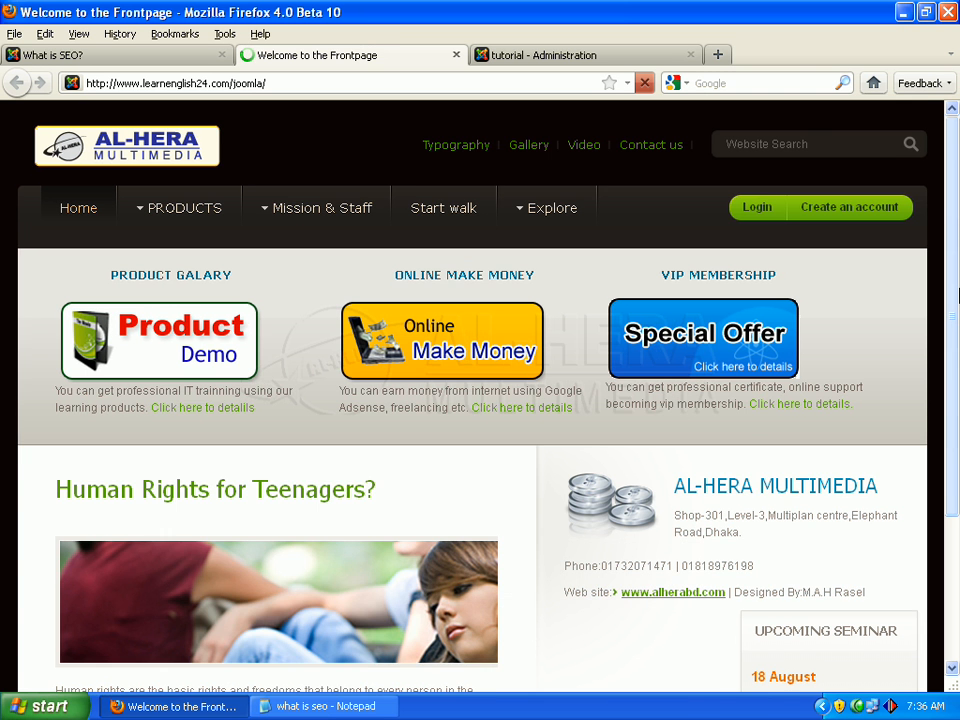
scroll(958, 295, down, 6)
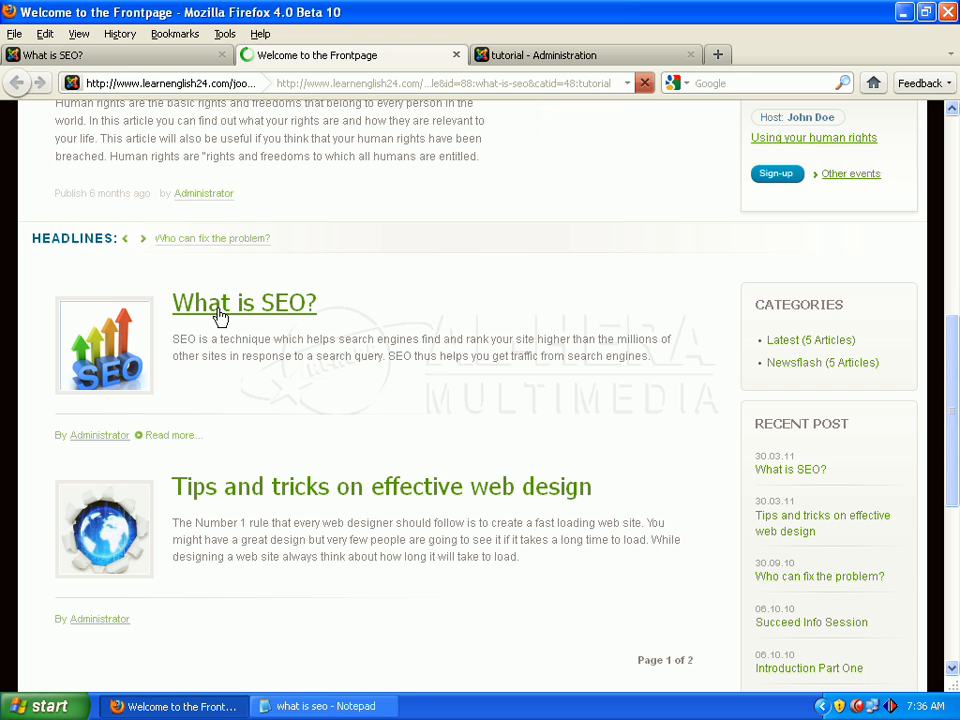
Open the full "What is SEO?" article through its Read more link and review its text to the end
scroll(236, 300, up, 3)
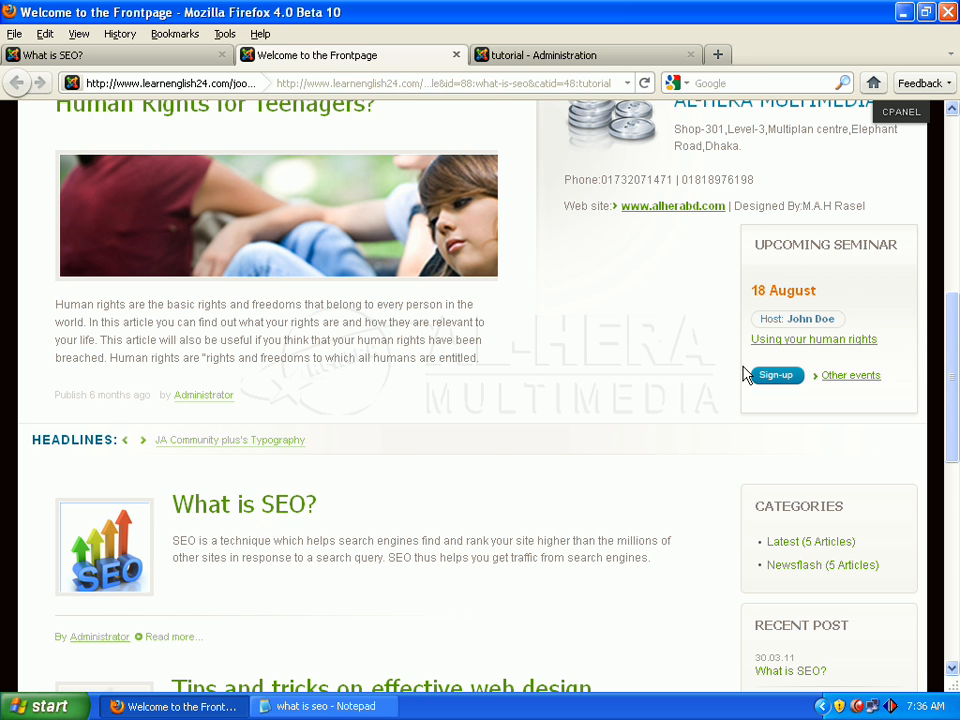
scroll(956, 342, down, 2)
scroll(956, 342, down, 4)
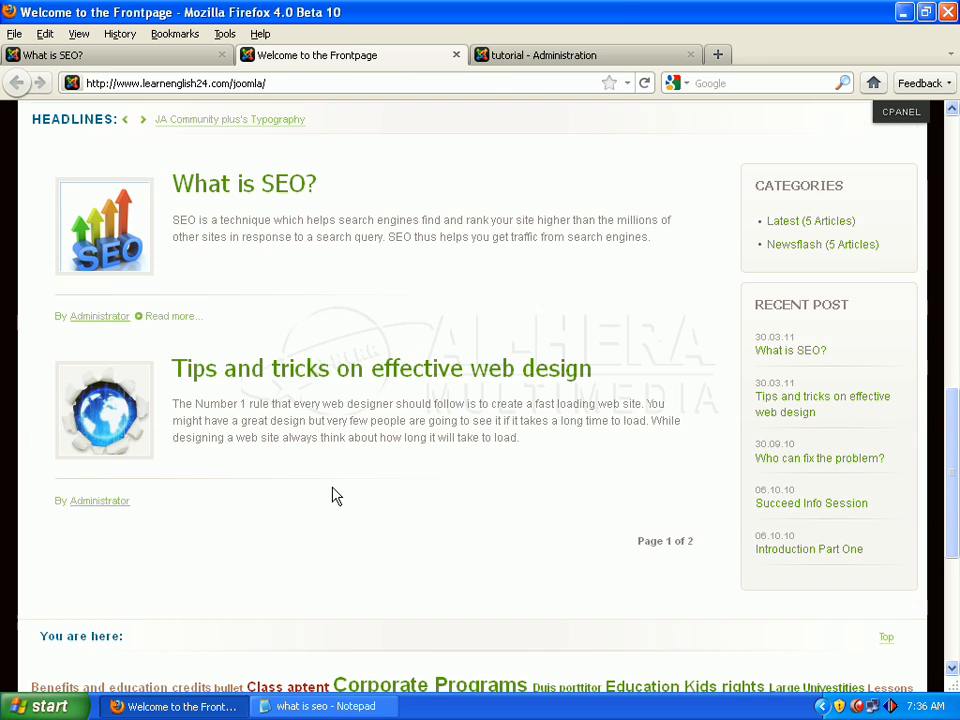
click(171, 318)
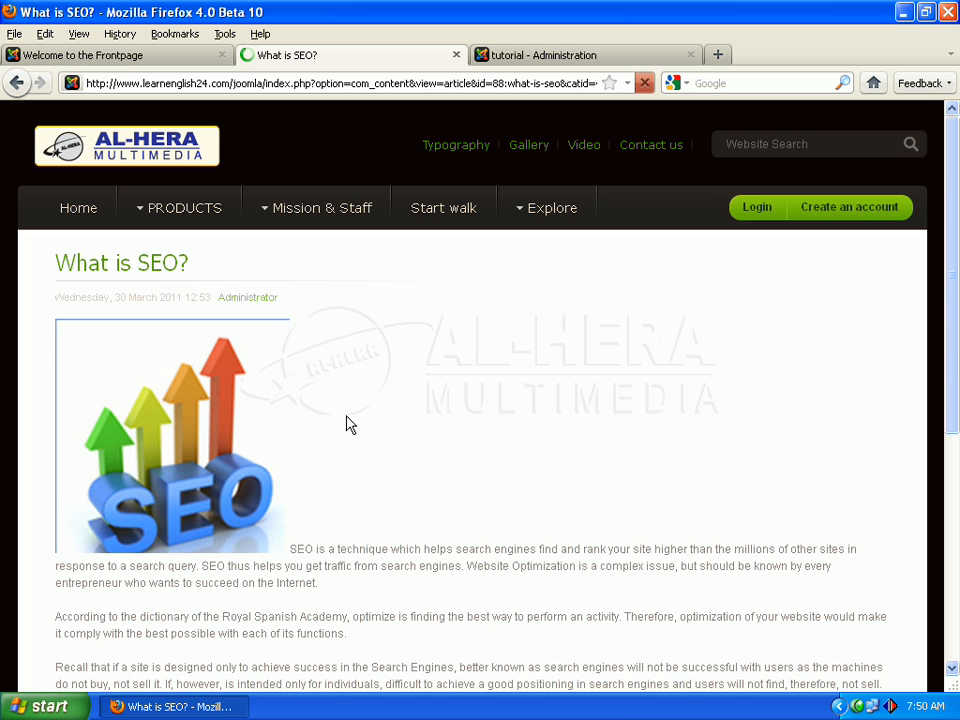
drag(955, 236, 958, 308)
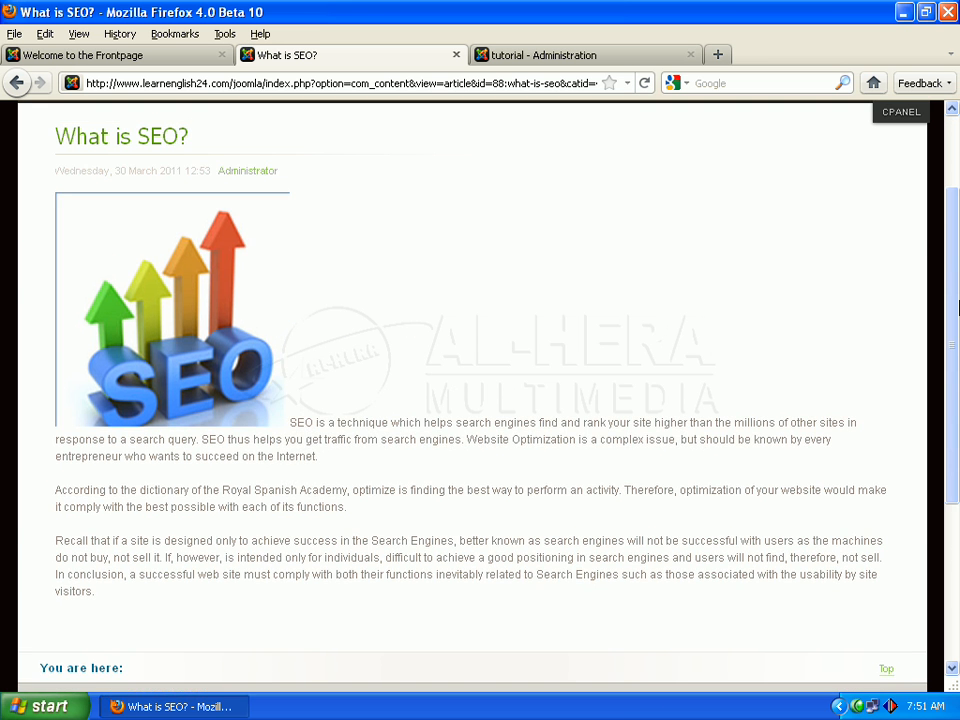